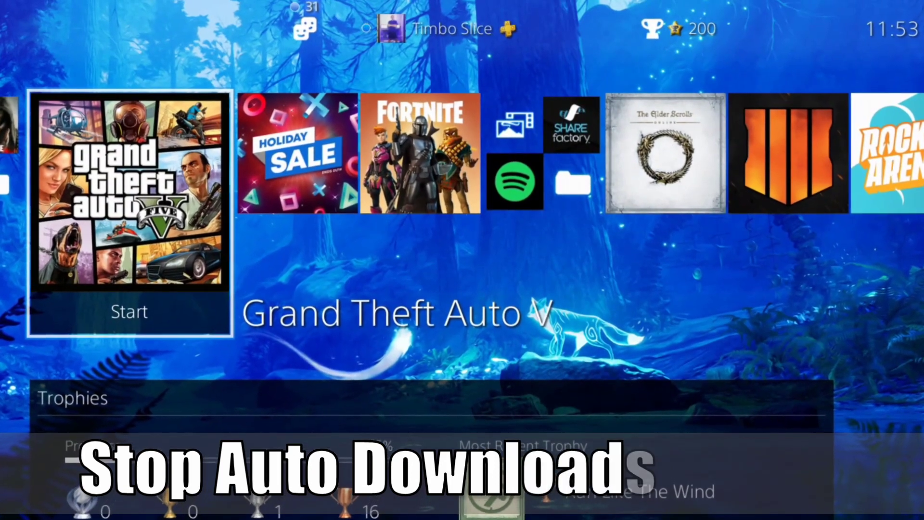
- Browse the game row to Trials Fusion and look across the function screen icons
key(Right)
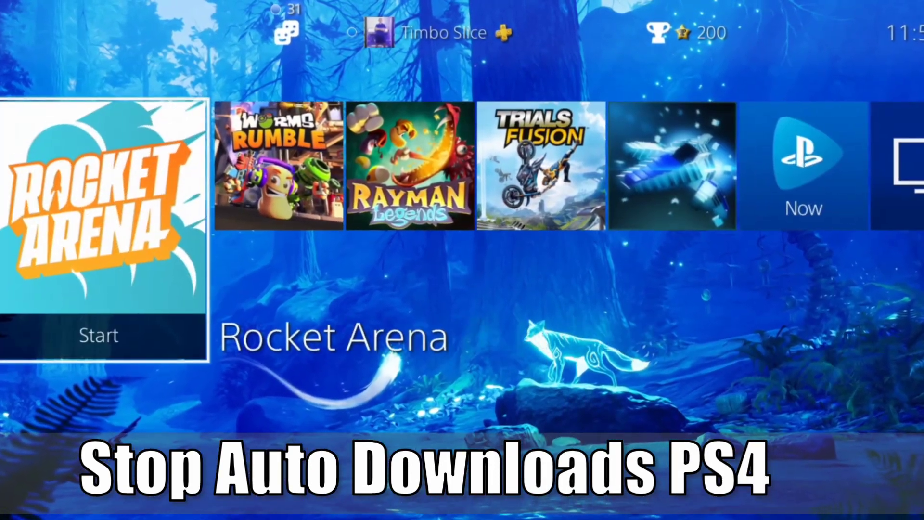
key(Up)
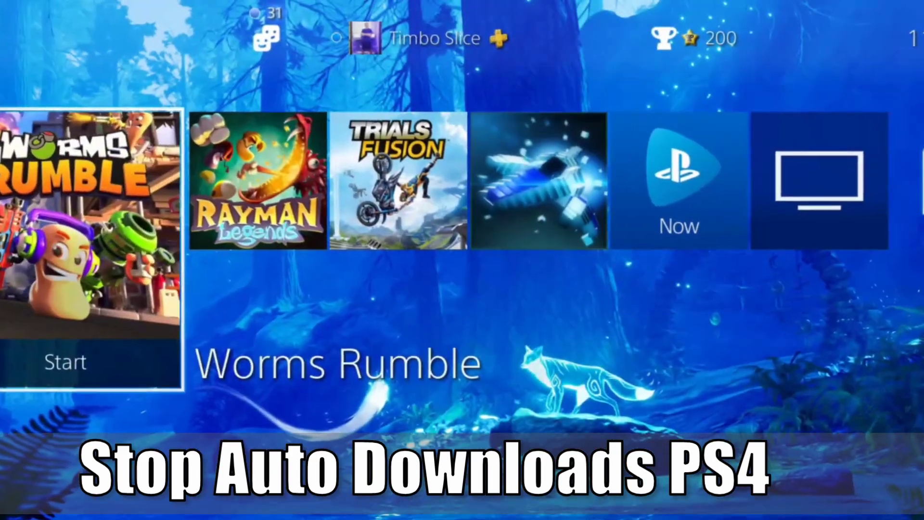
key(Right)
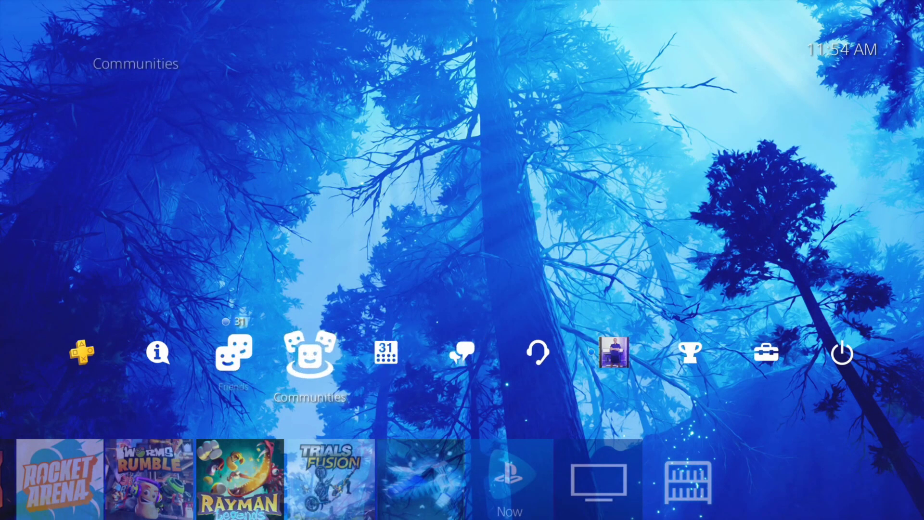
key(Right)
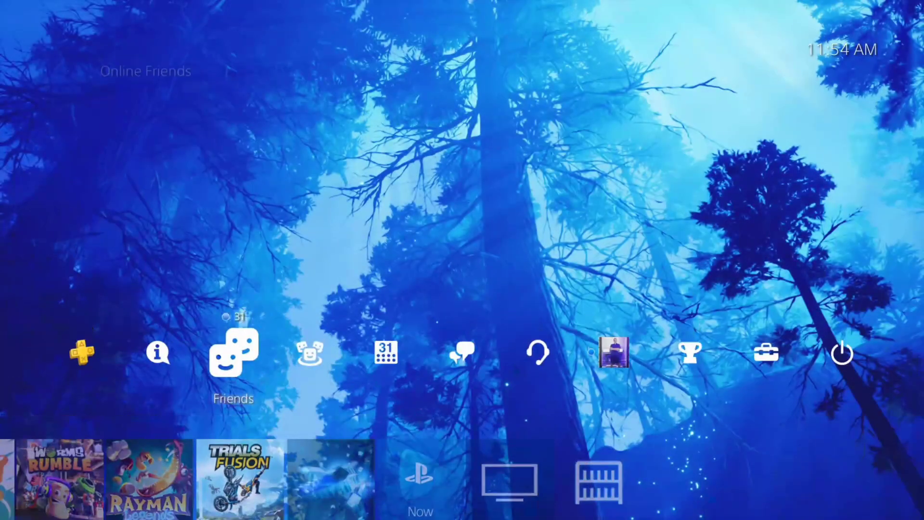
key(Right)
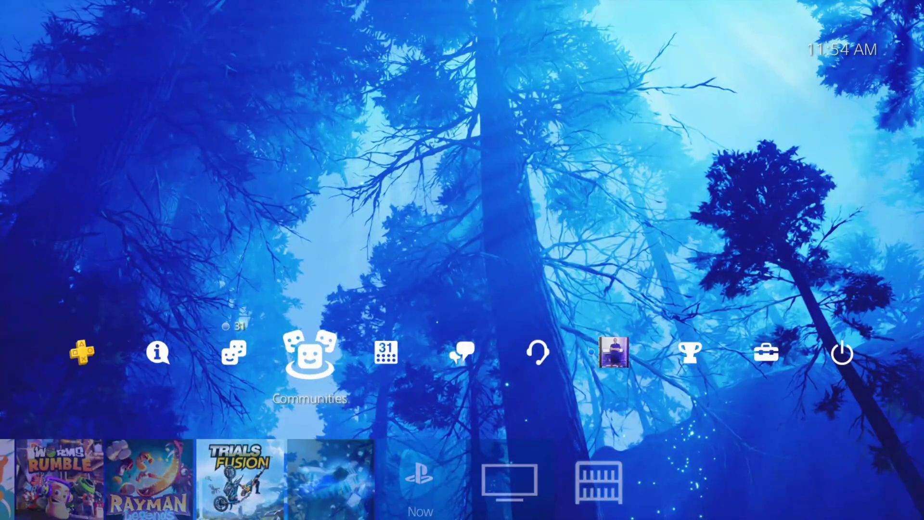
key(Right)
key(Right)
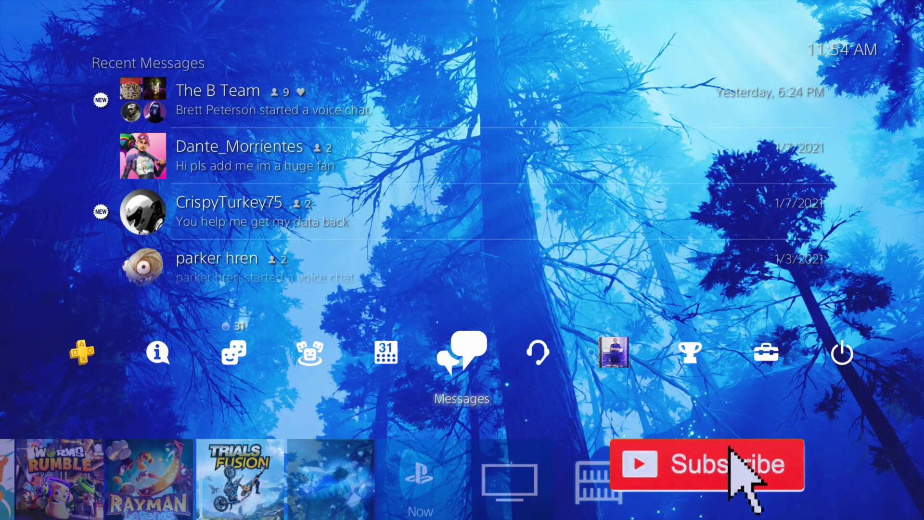
key(Left)
key(Left)
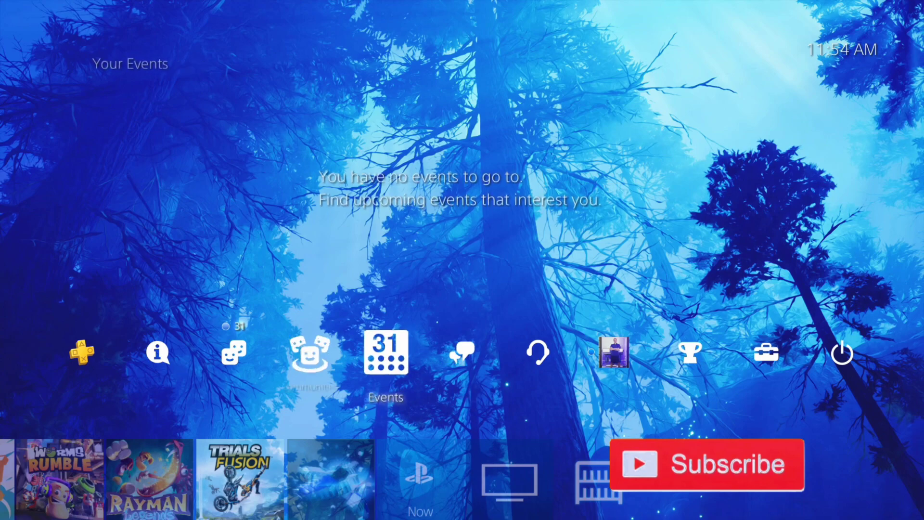
- Return to Trials Fusion, then highlight Notifications in the function screen, showing no notifications
key(Down)
key(Right)
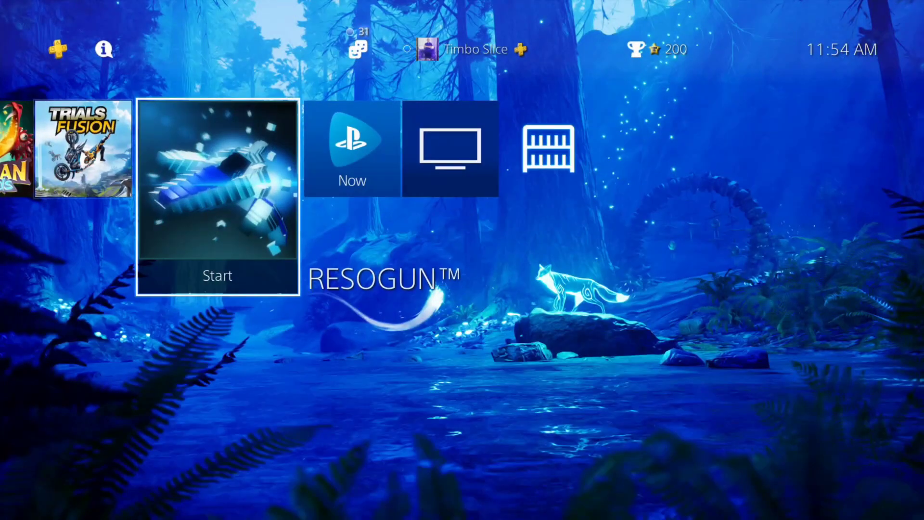
key(Left)
key(Up)
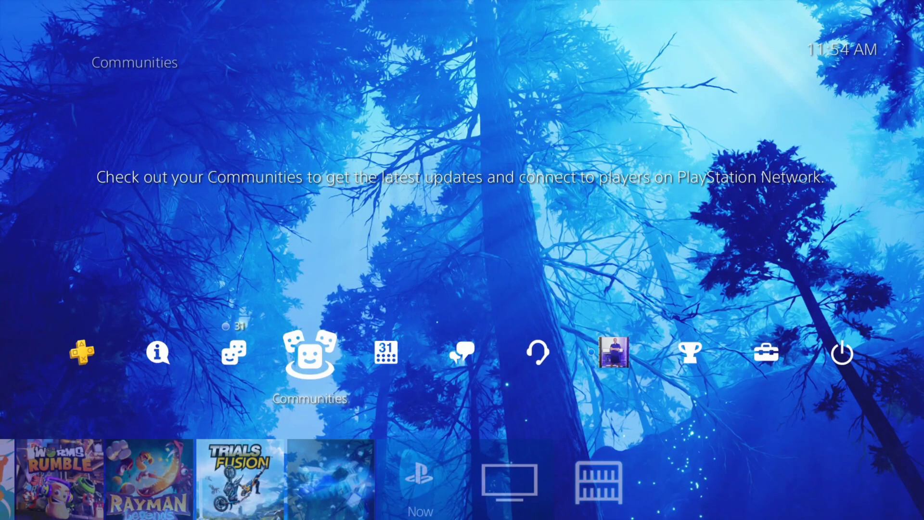
key(Left)
key(Left)
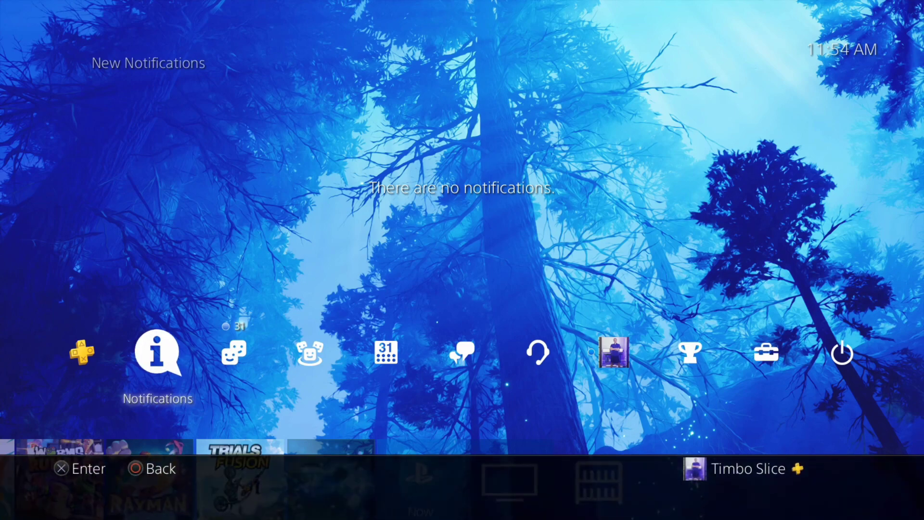
- In Notifications > Downloads, resume then pause the Rise of the Tomb Raider download (42.47 MB/3.982 GB)
key(Return)
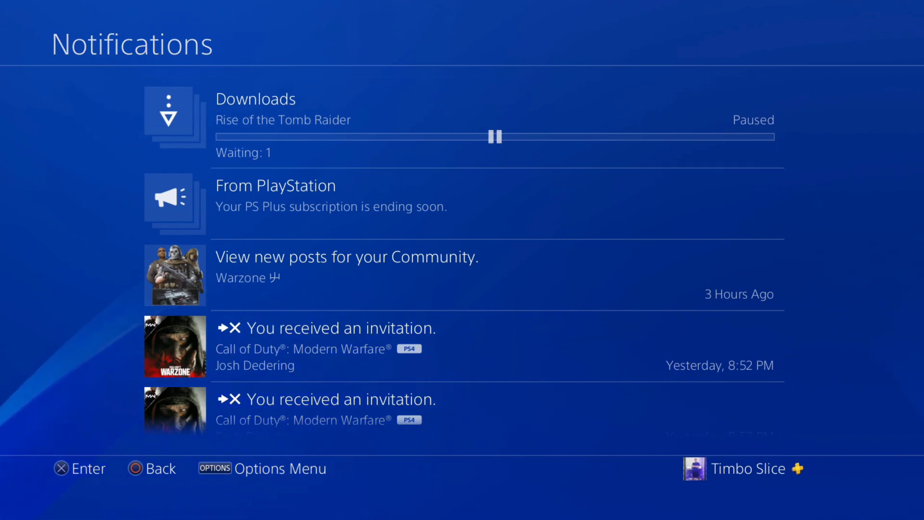
key(Return)
key(Return)
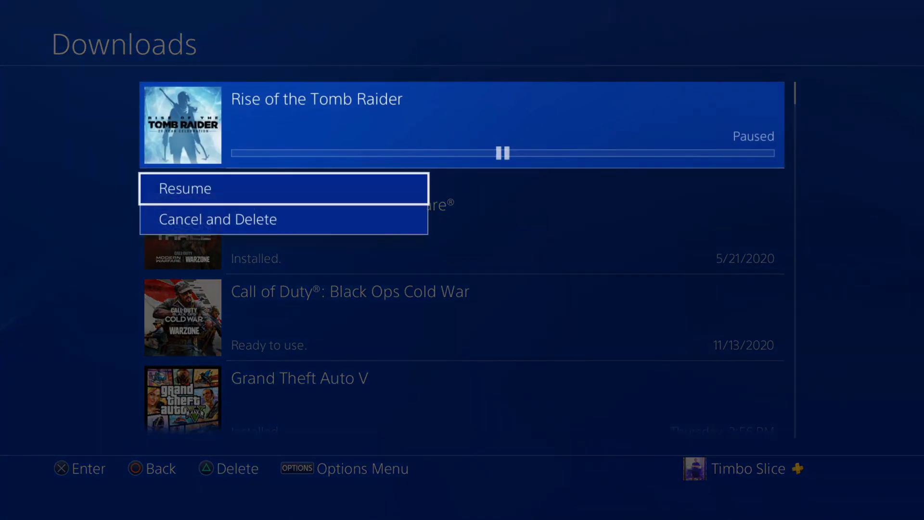
key(Return)
key(Return)
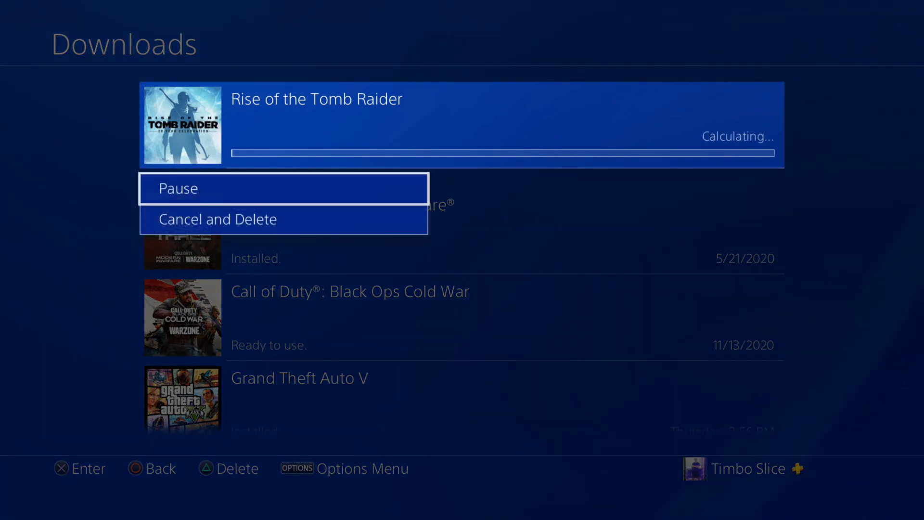
key(Return)
key(Escape)
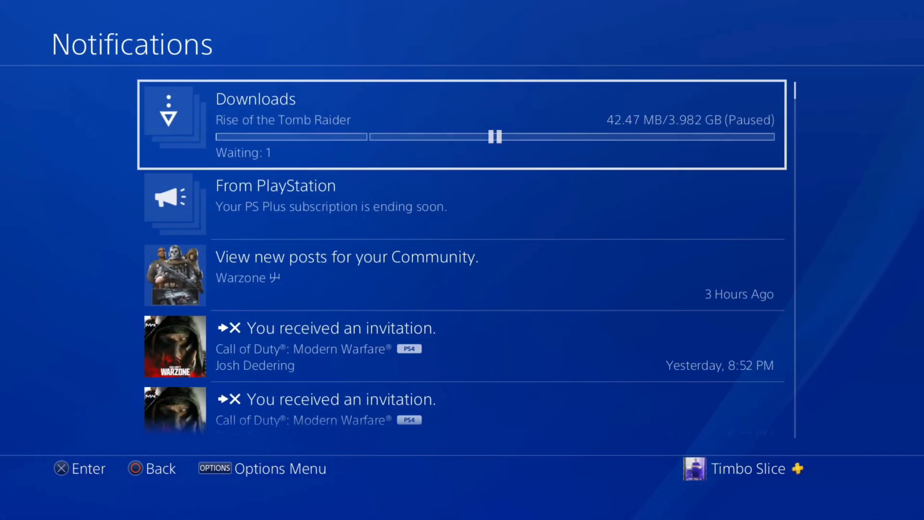
key(Menu)
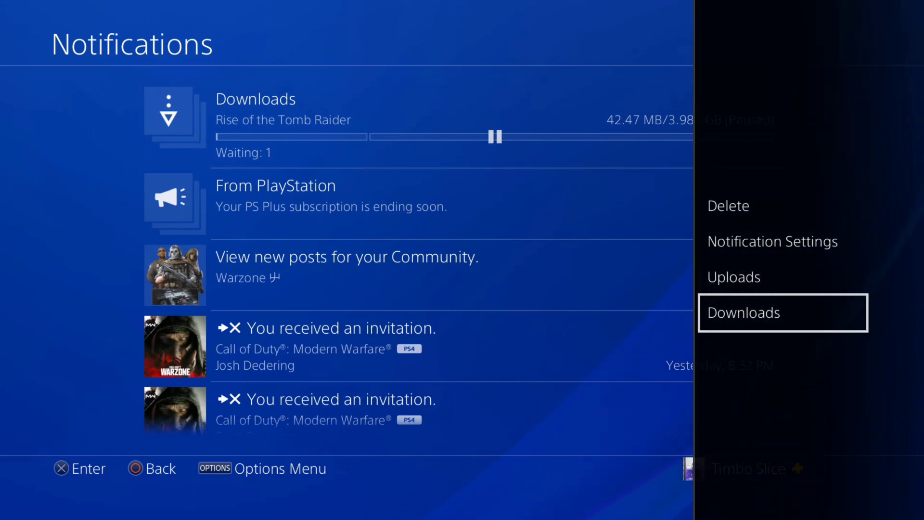
key(Return)
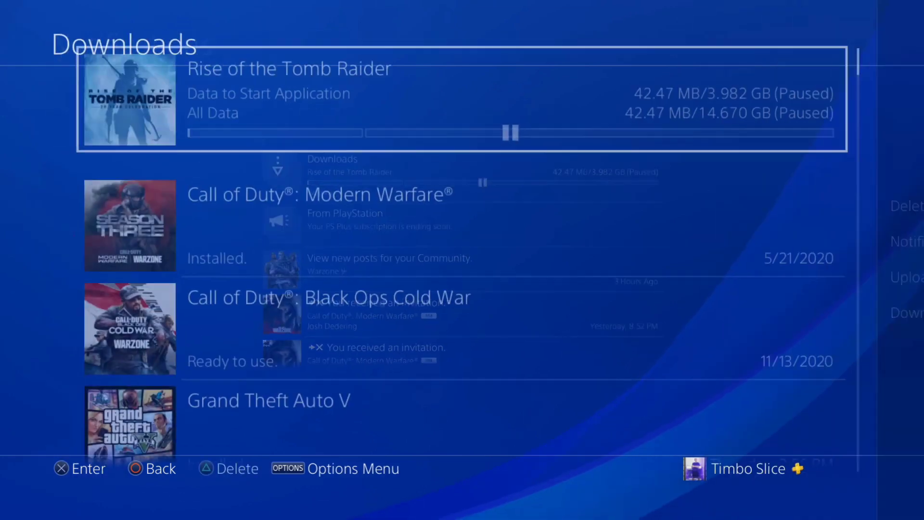
key(Down)
key(Down)
key(Down)
key(Down)
key(Down)
key(Down)
key(Down)
key(Down)
key(Down)
key(Down)
key(Down)
key(Down)
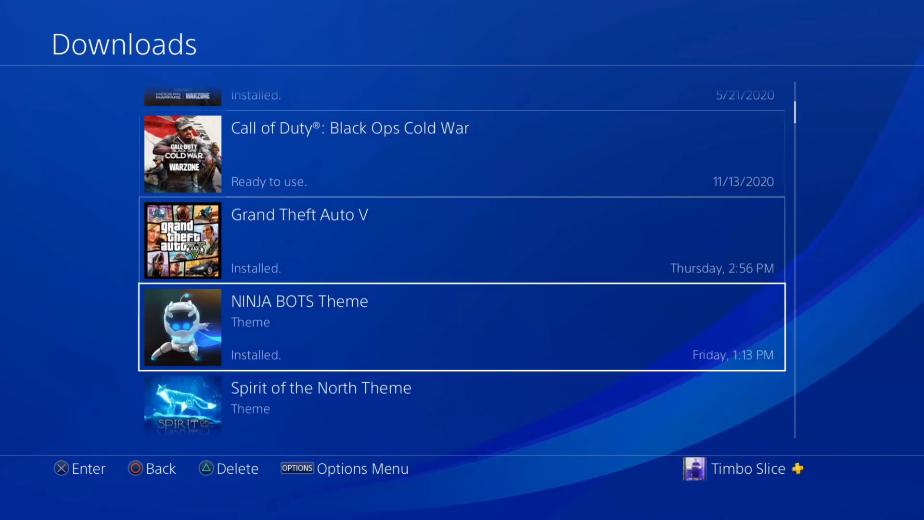
key(Down)
key(Down)
key(Down)
key(Down)
key(Down)
key(Down)
key(Down)
key(Down)
key(Down)
key(Down)
key(Down)
key(Down)
key(Down)
key(Down)
key(Down)
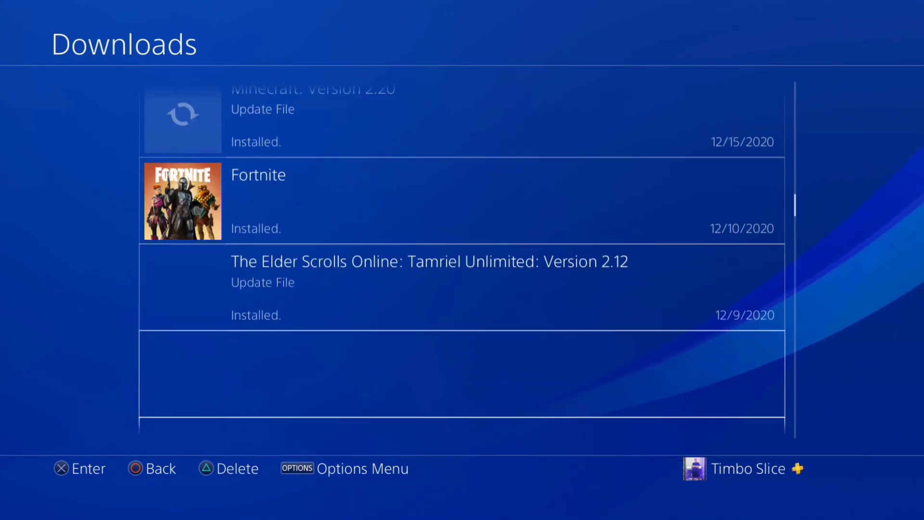
key(Down)
key(Down)
key(Down)
key(Down)
key(Down)
key(Down)
key(Down)
key(Down)
key(Down)
key(Down)
key(Down)
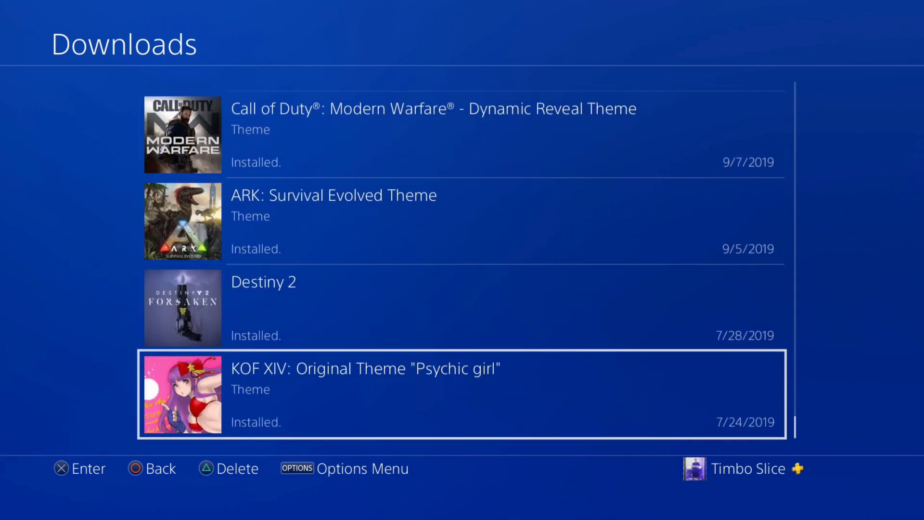
key(Up)
key(Up)
key(Up)
key(Up)
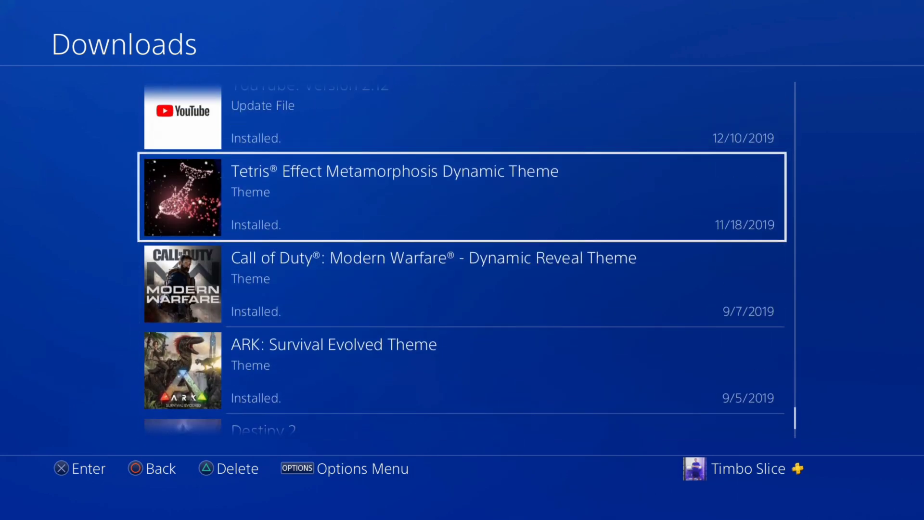
key(Up)
key(Up)
key(Up)
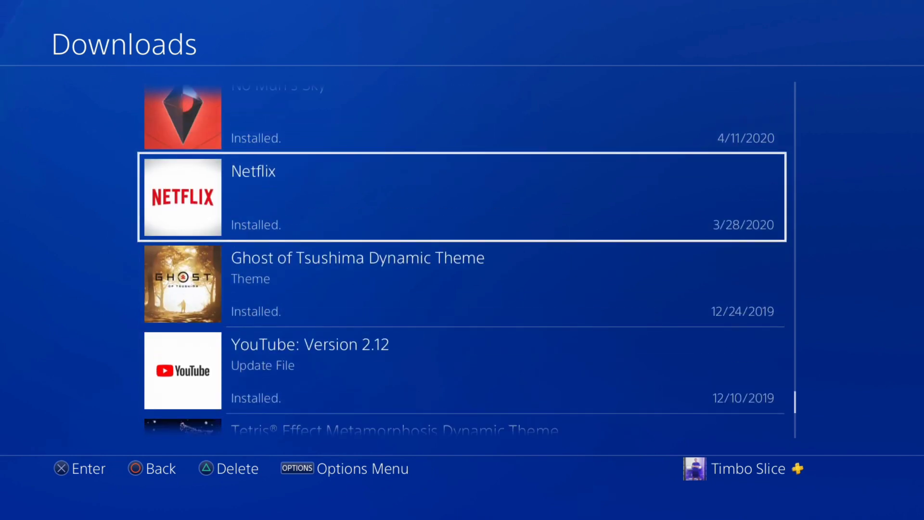
key(Escape)
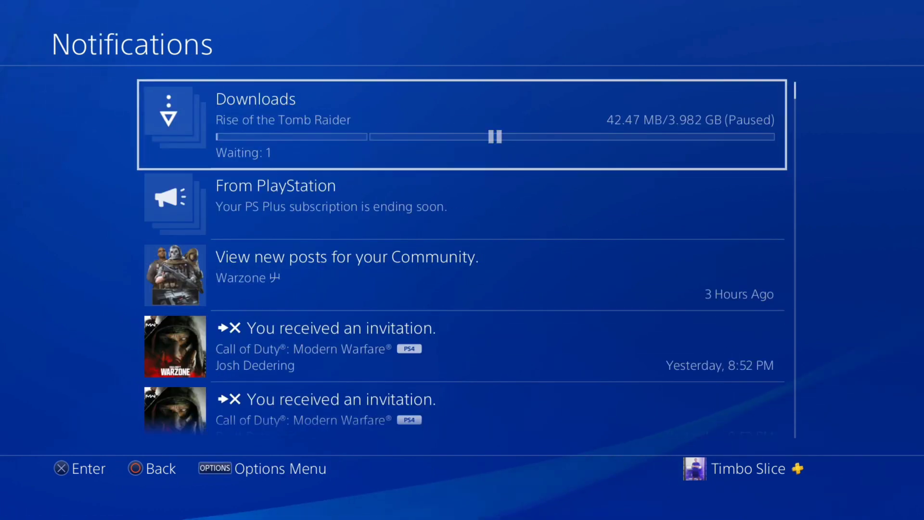
- Leave Notifications and highlight Call of Duty: Black Ops 4 in the game row, showing 3 Now Playing
key(Escape)
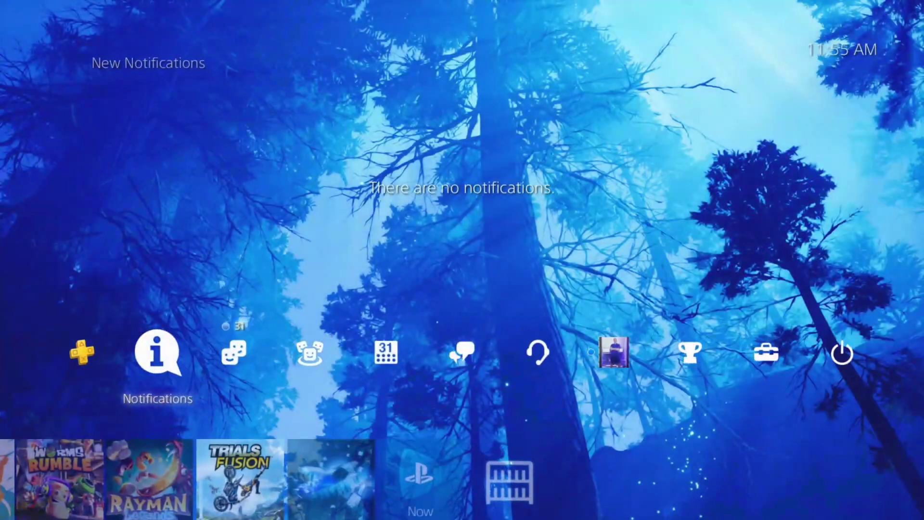
key(Down)
key(Left)
key(Left)
key(Left)
key(Left)
key(Left)
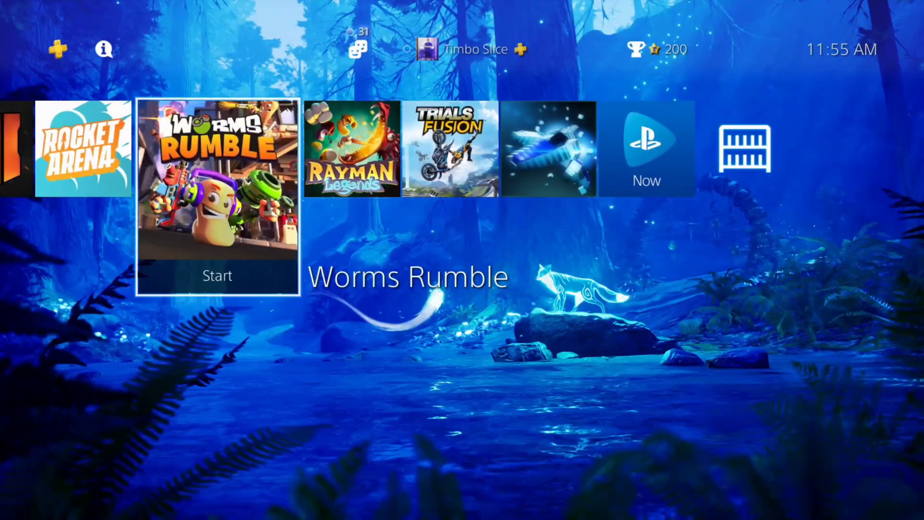
key(Right)
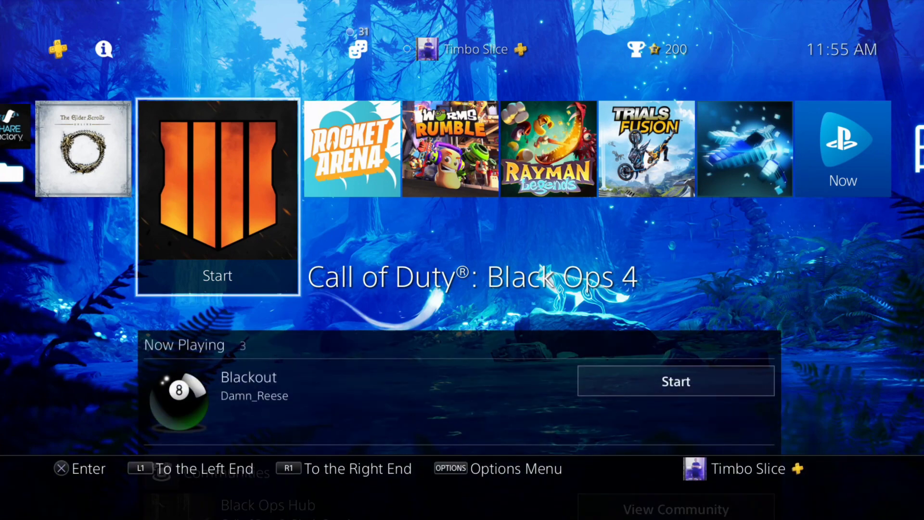
key(Up)
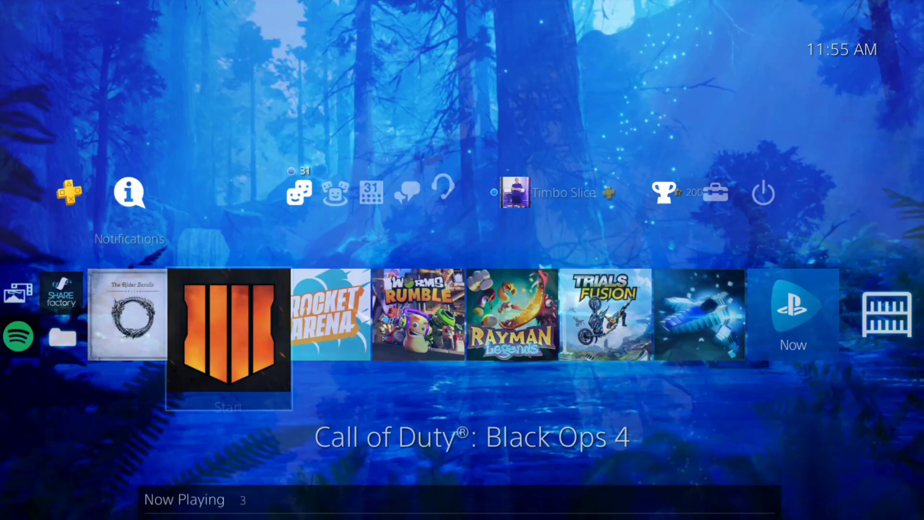
key(Return)
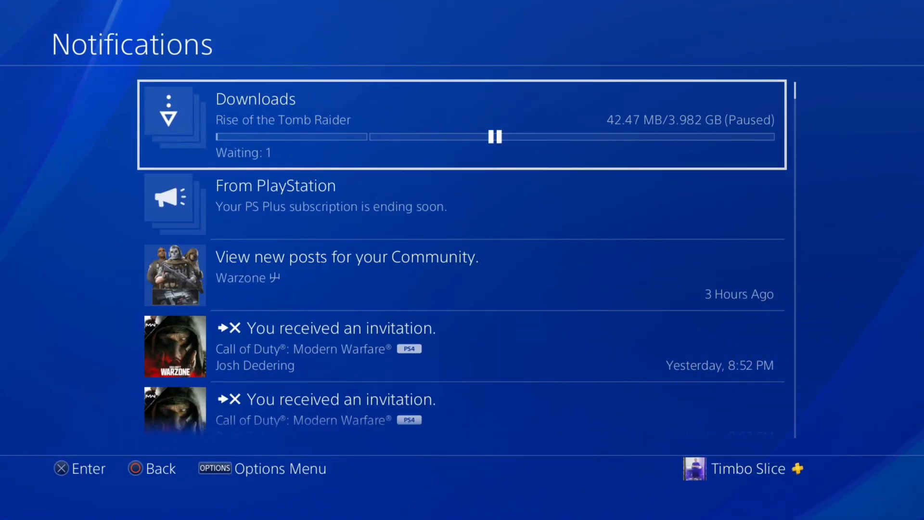
key(Escape)
key(Down)
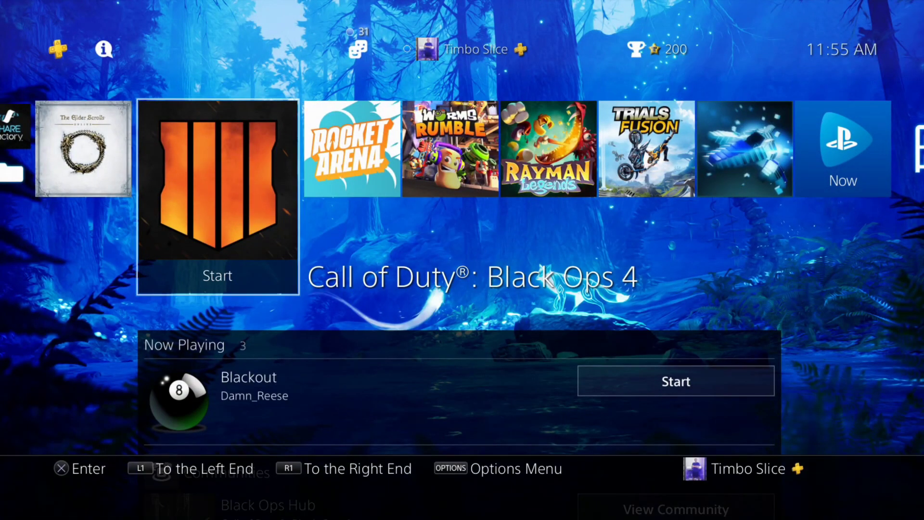
key(Right)
key(Right)
key(Right)
key(Right)
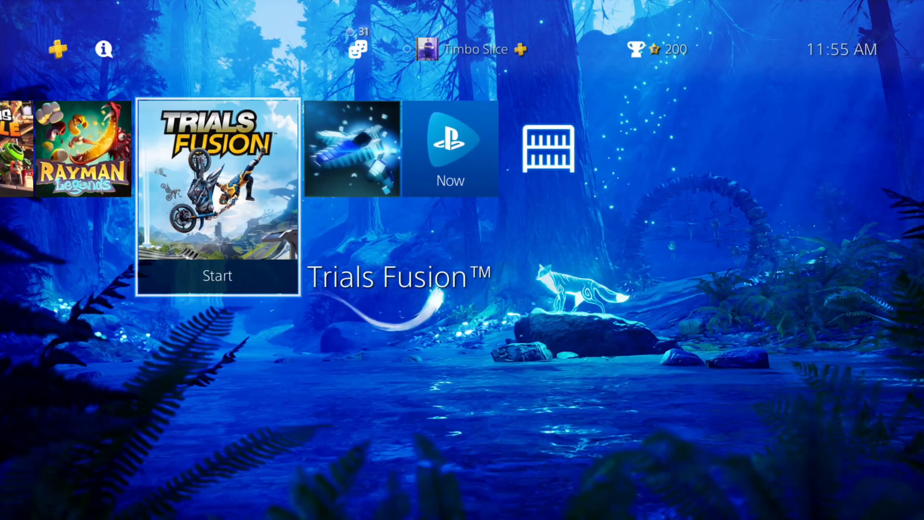
key(Up)
key(Return)
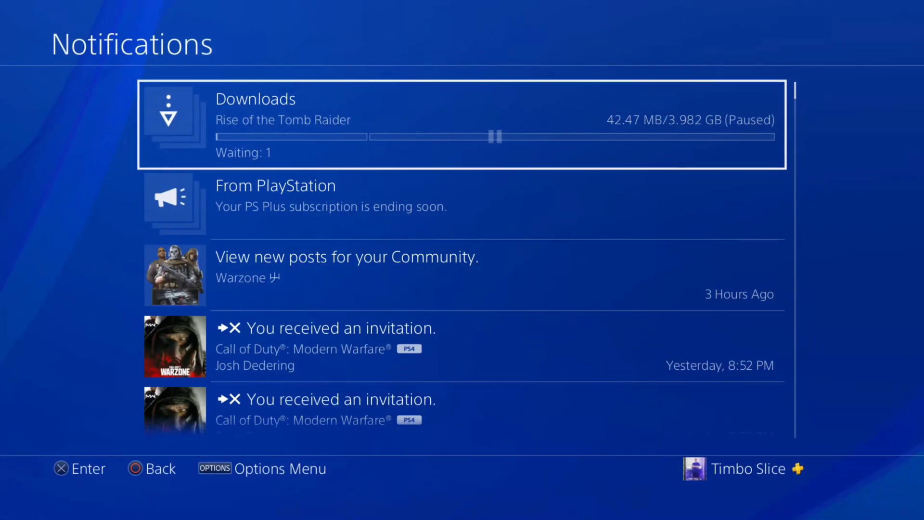
key(Escape)
key(Down)
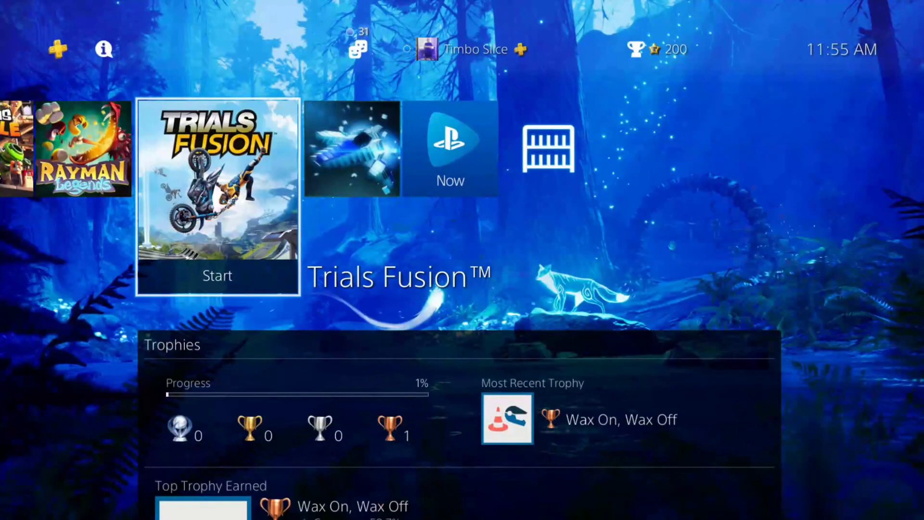
key(Up)
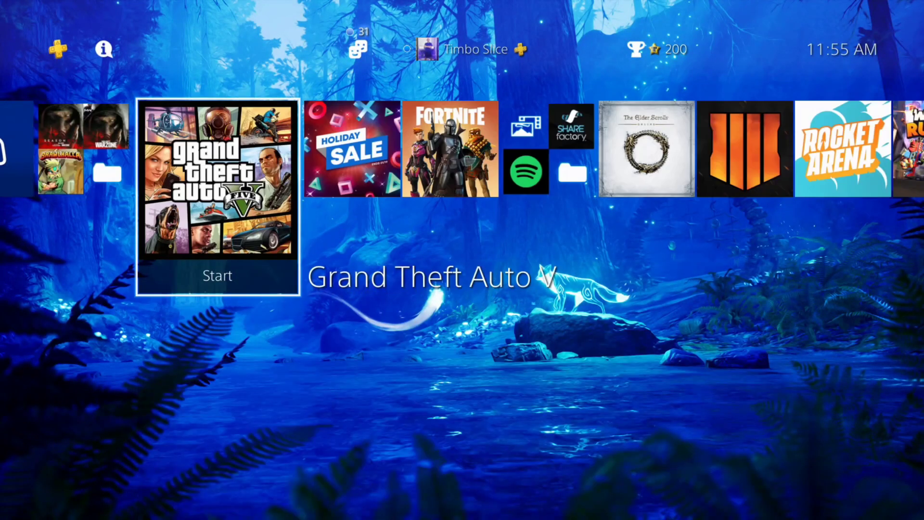
key(Up)
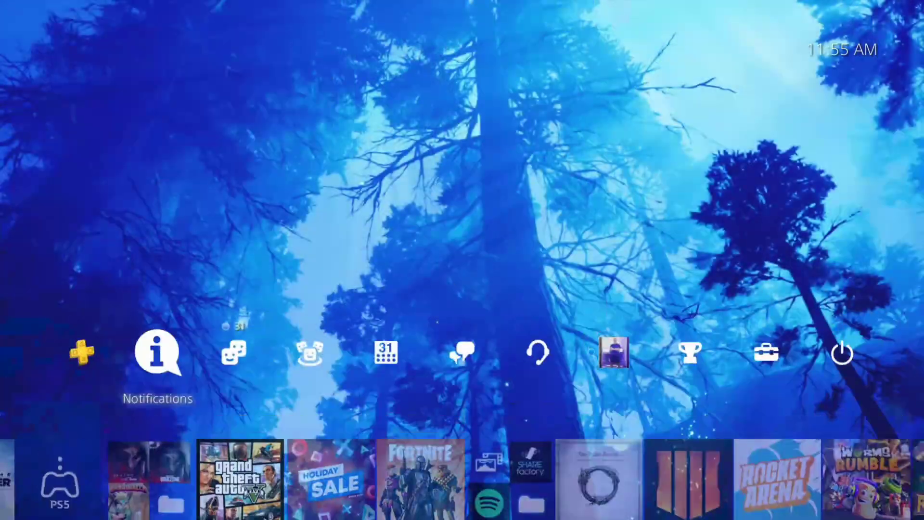
- Open Settings from the function bar and enter System, listing System Information and Automatic Downloads
key(Return)
key(Right)
key(Right)
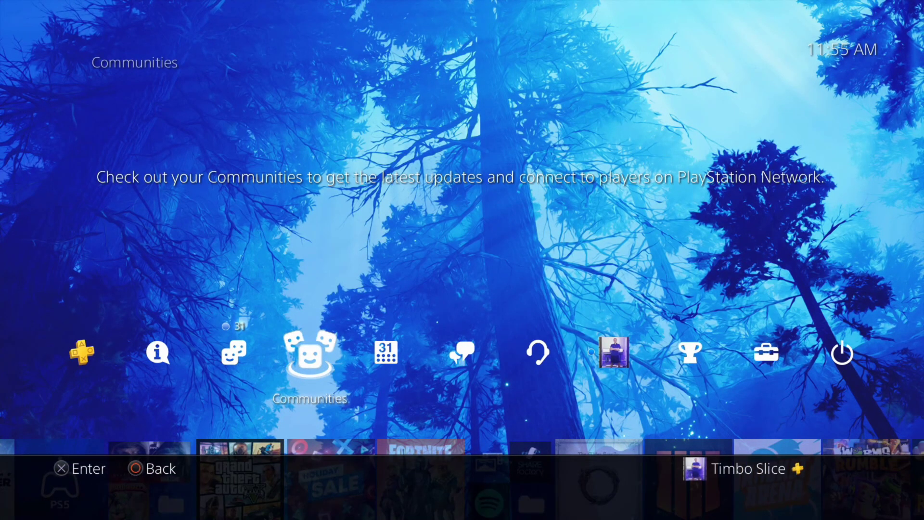
key(Right)
key(Right)
key(Right)
key(Right)
key(Right)
key(Right)
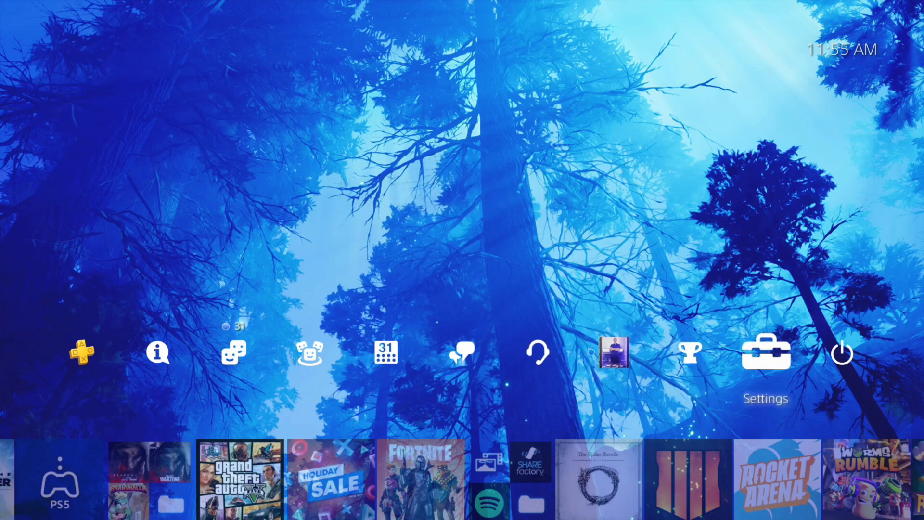
key(Return)
key(Down)
key(Down)
key(Down)
key(Down)
key(Down)
key(Down)
key(Down)
key(Down)
key(Down)
key(Down)
key(Down)
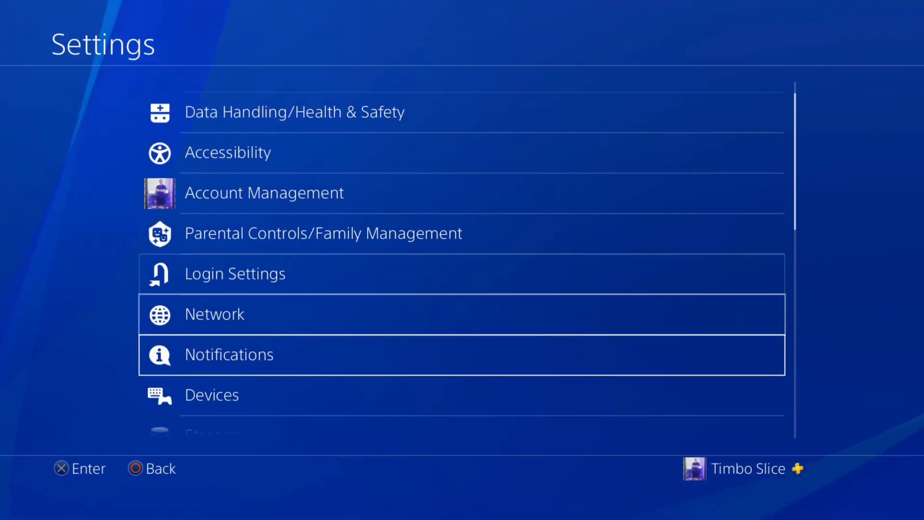
key(Down)
key(Down)
key(Down)
key(Down)
key(Down)
key(Down)
key(Down)
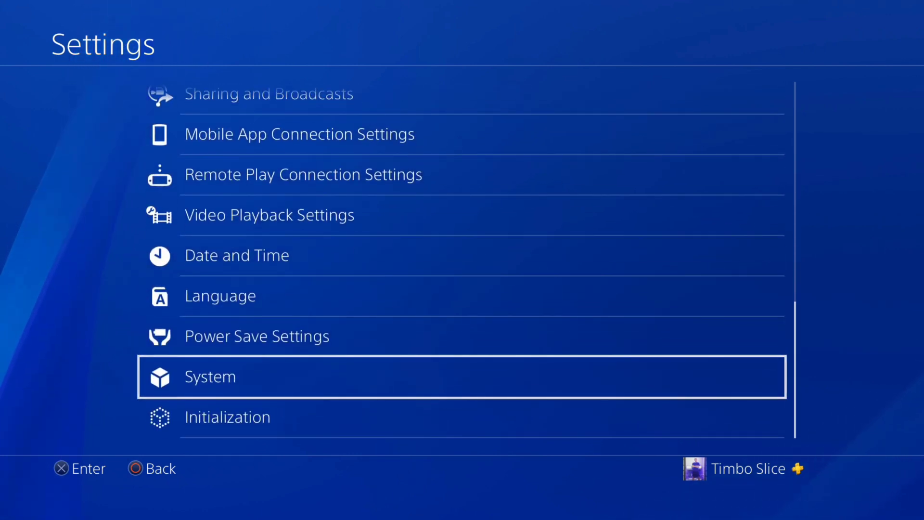
key(Return)
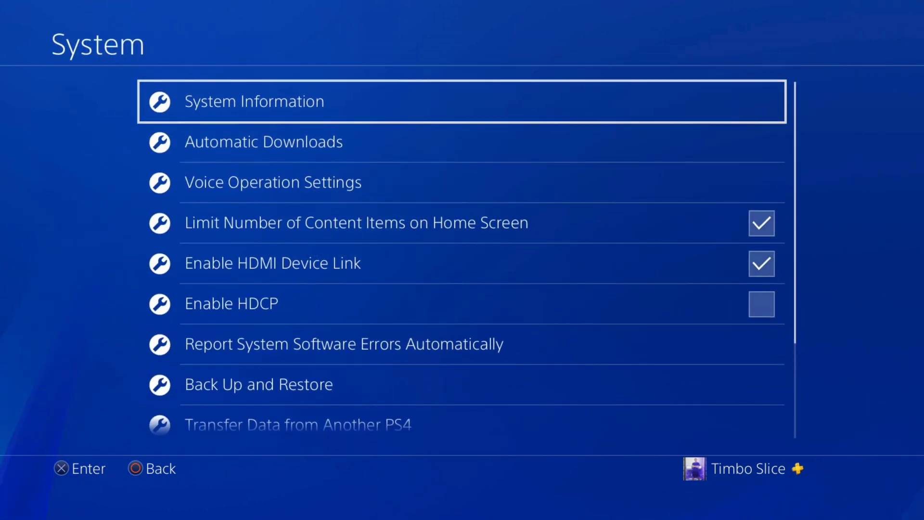
key(Down)
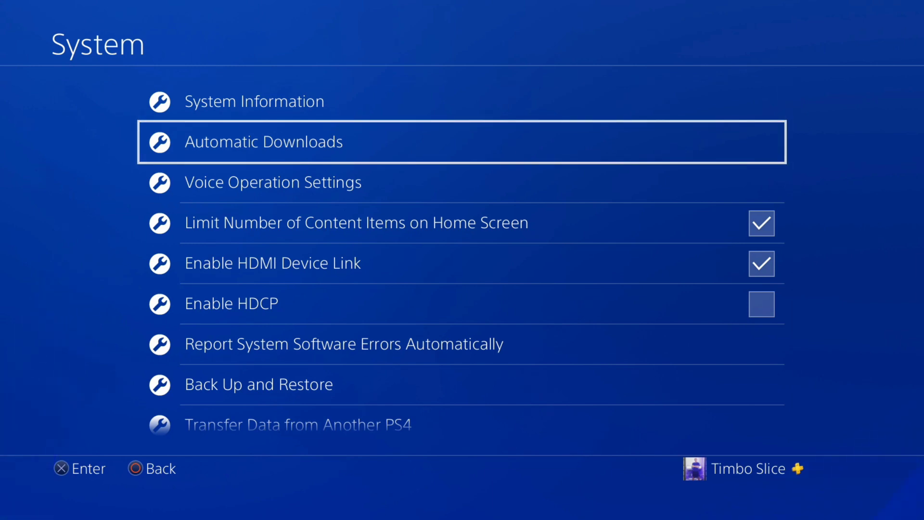
key(Return)
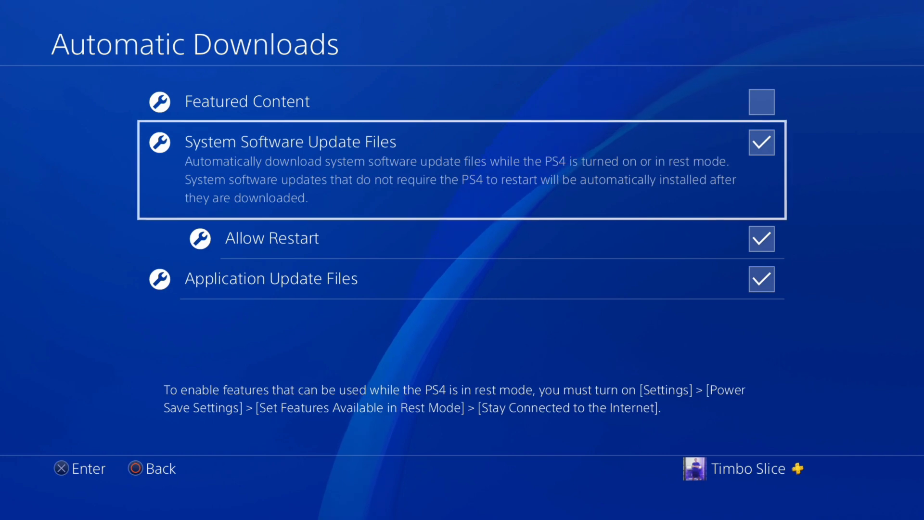
key(Down)
key(Down)
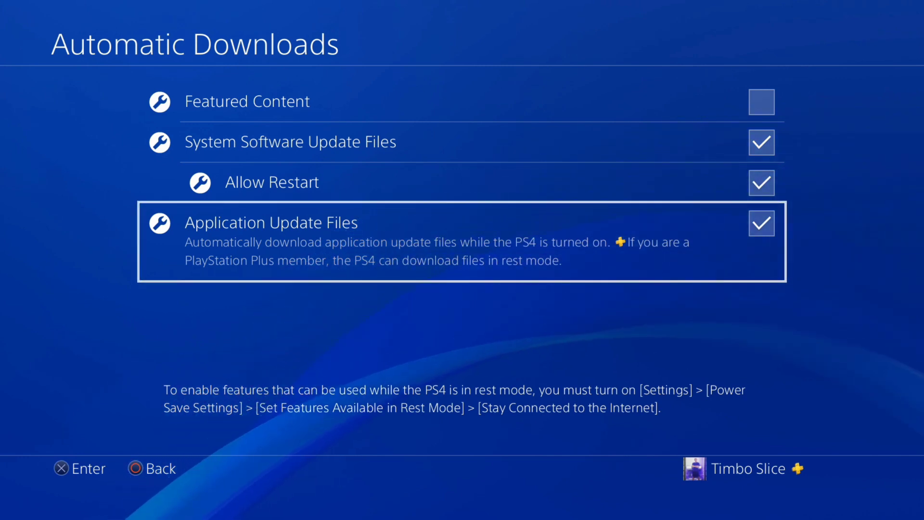
key(Escape)
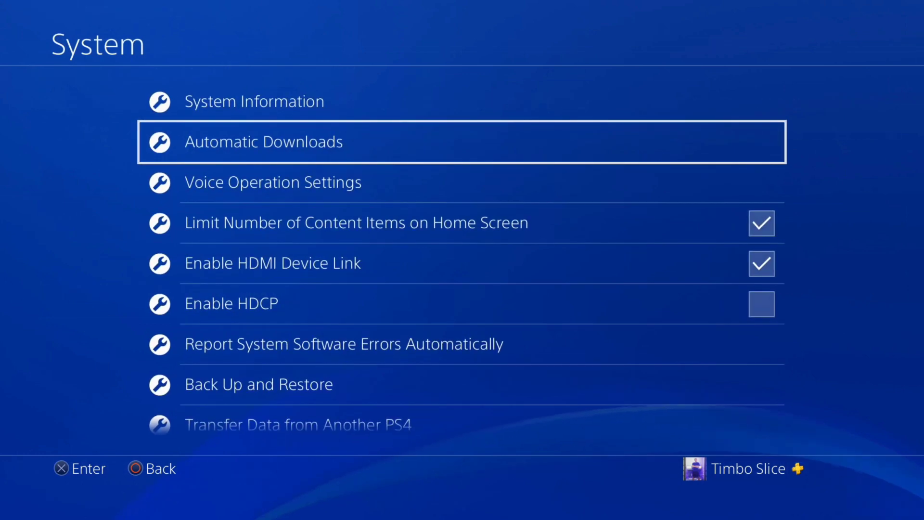
- Open Power Save Settings > Set Features Available in Rest Mode and highlight Stay Connected to the Internet
key(Escape)
key(Up)
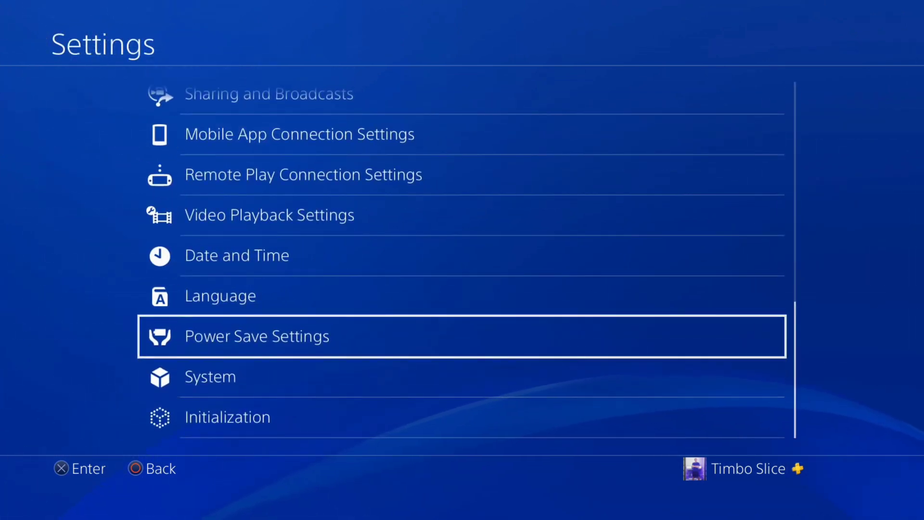
key(Return)
key(Down)
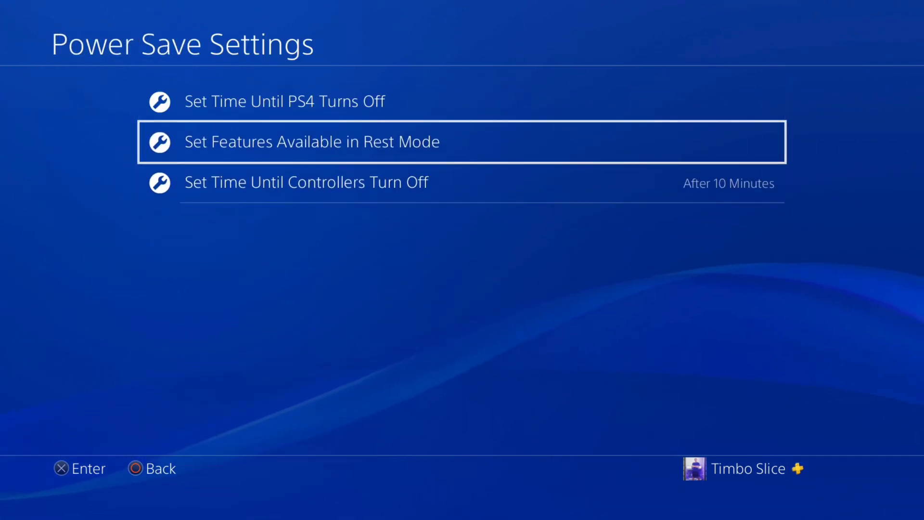
key(Return)
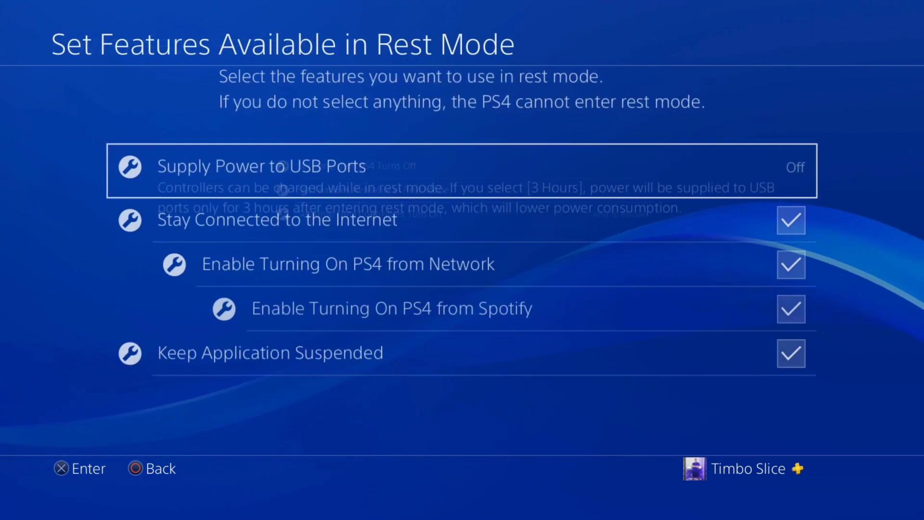
key(Down)
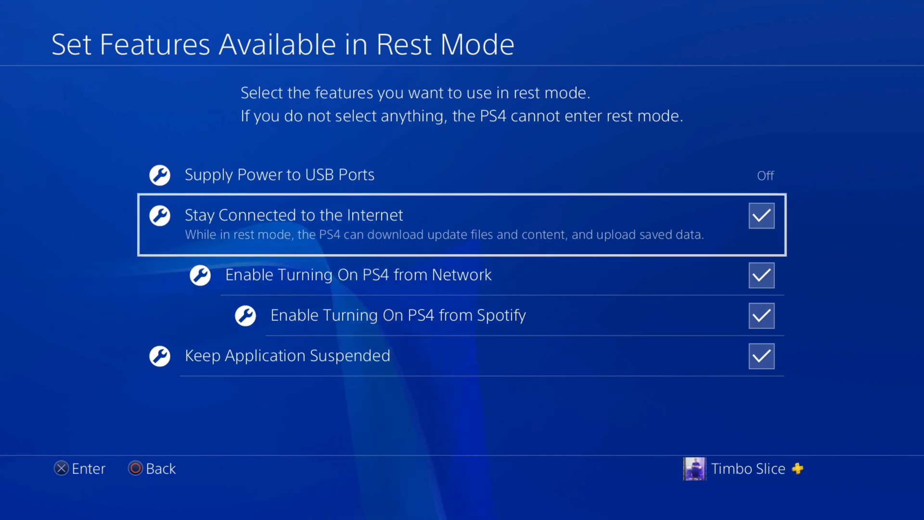
- From the home screen, show Quick Menu Power choices: Enter Rest Mode, Turn Off PS4, Restart PS4
key(Escape)
key(Escape)
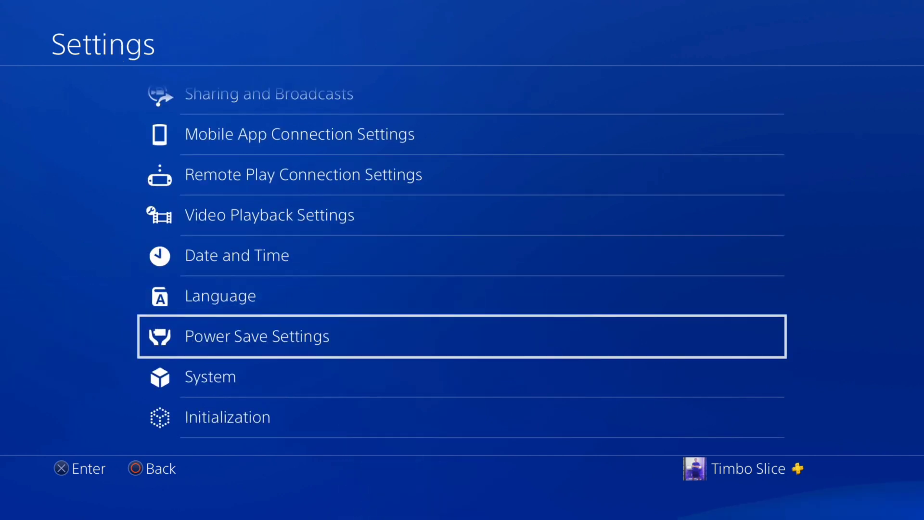
key(Escape)
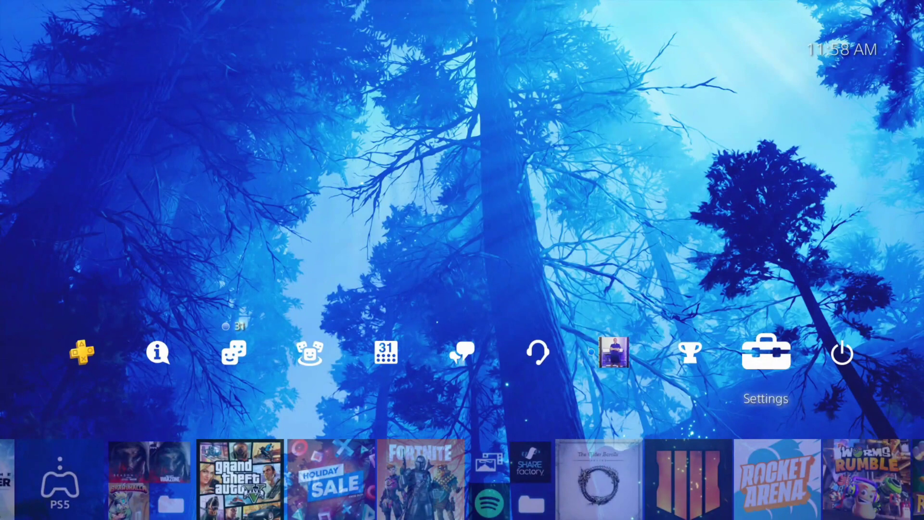
key(super)
key(Down)
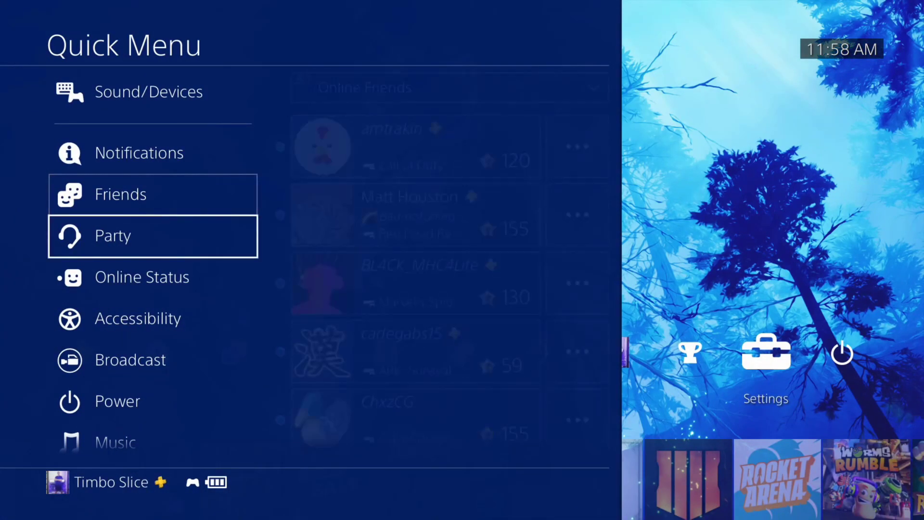
key(Down)
key(Down)
key(Down)
key(Down)
key(Right)
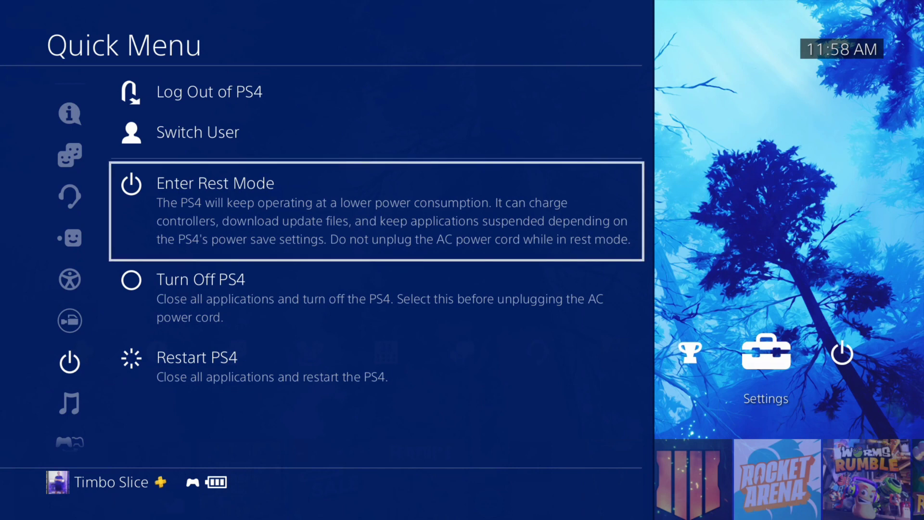
key(Down)
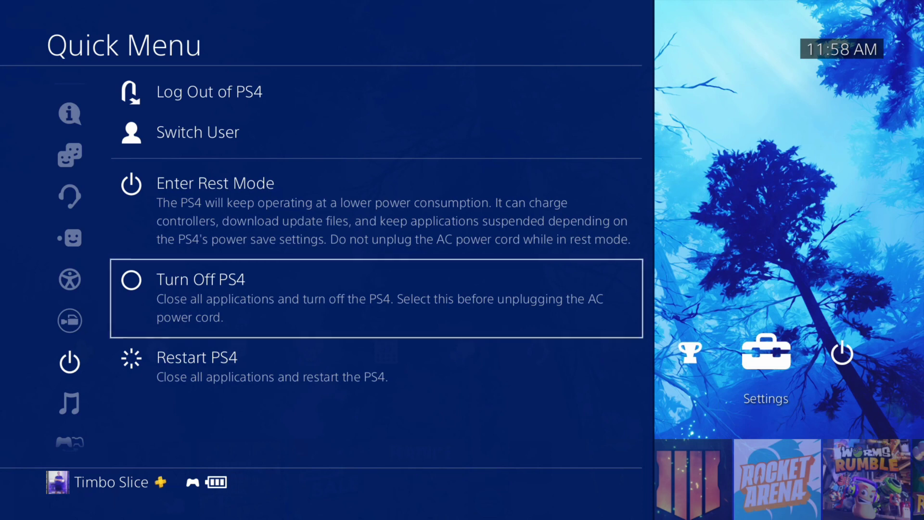
key(Up)
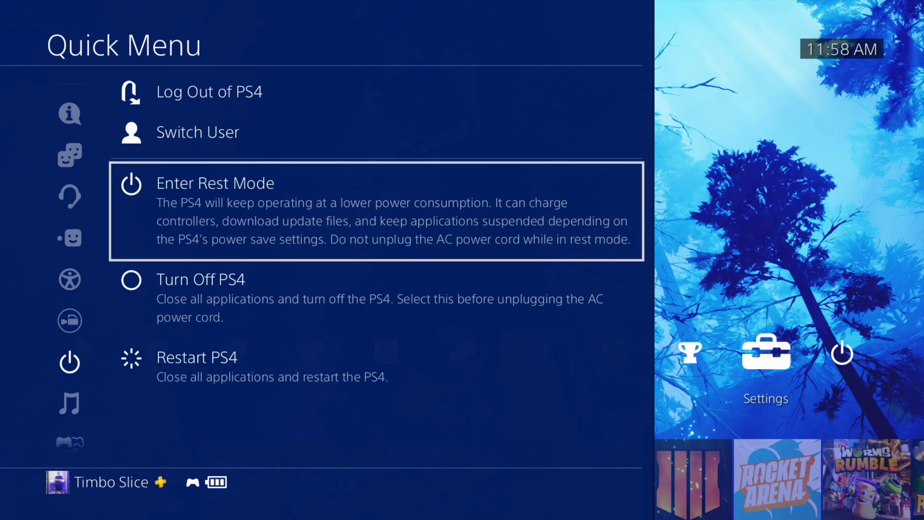